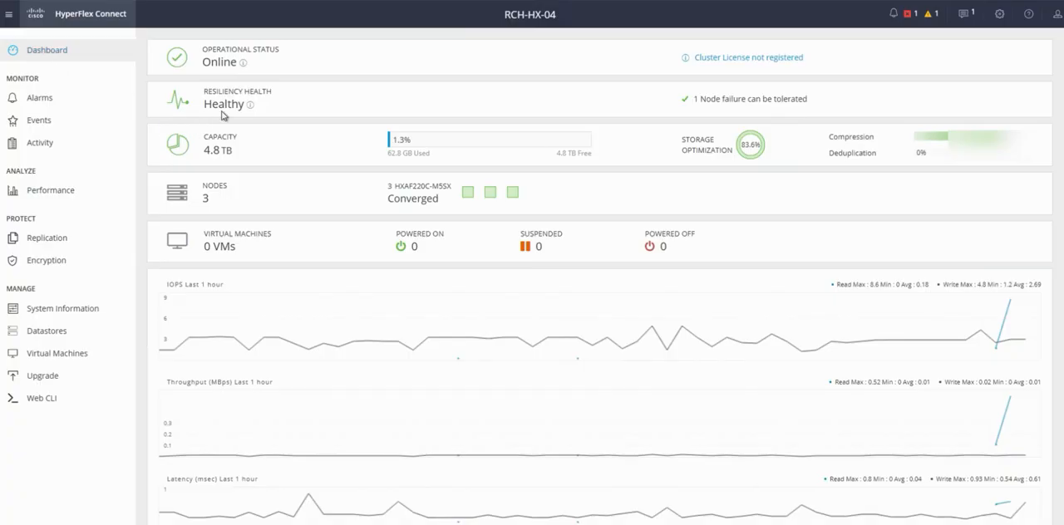
Step: Point out Resiliency Health and that one node failure can be tolerated on the Dashboard
{"action": "left_click_drag", "start_coordinate": [275, 91], "coordinate": [221, 93]}
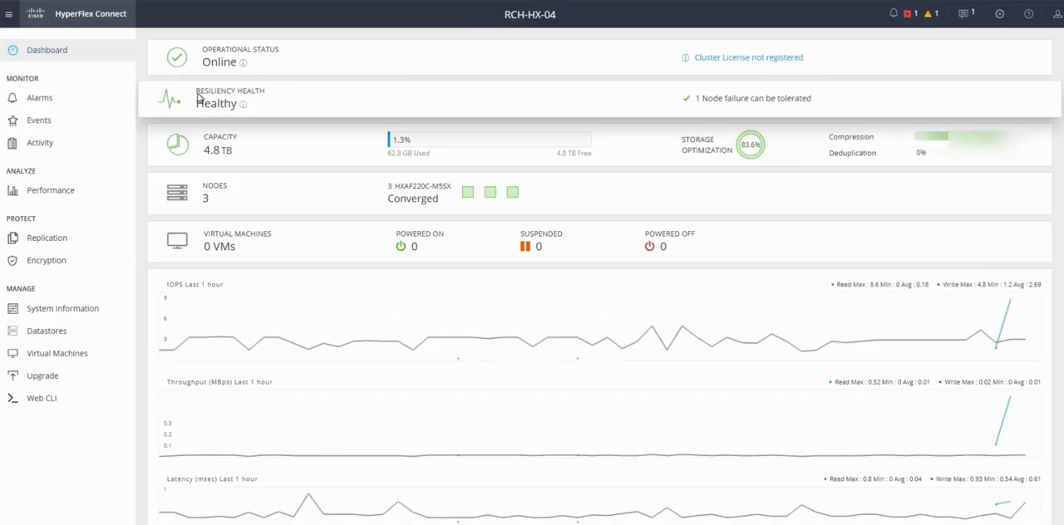
{"action": "double_click", "coordinate": [695, 102]}
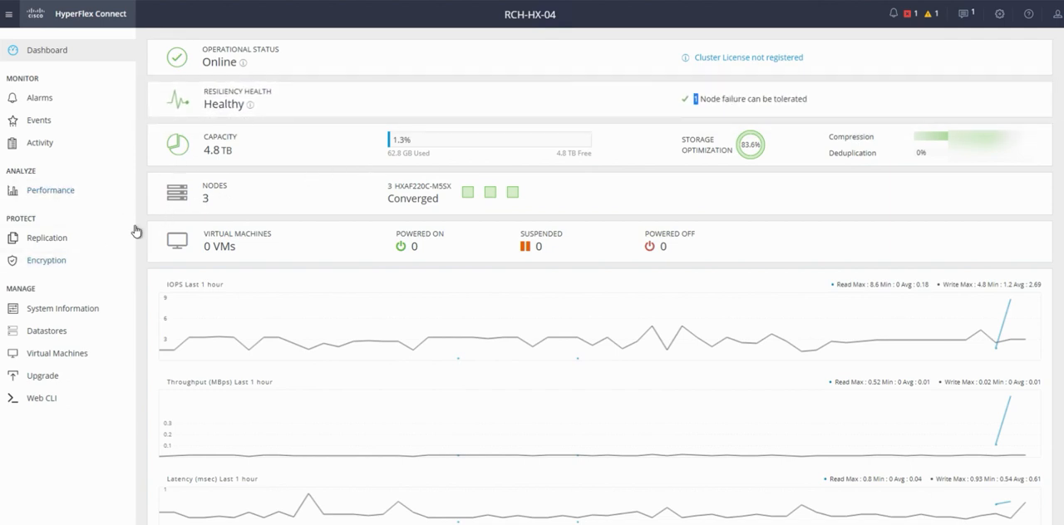
Step: From System Information > Nodes, select hx-04-esxi-01 and confirm Enter HX Maintenance Mode
{"action": "left_click", "coordinate": [60, 314]}
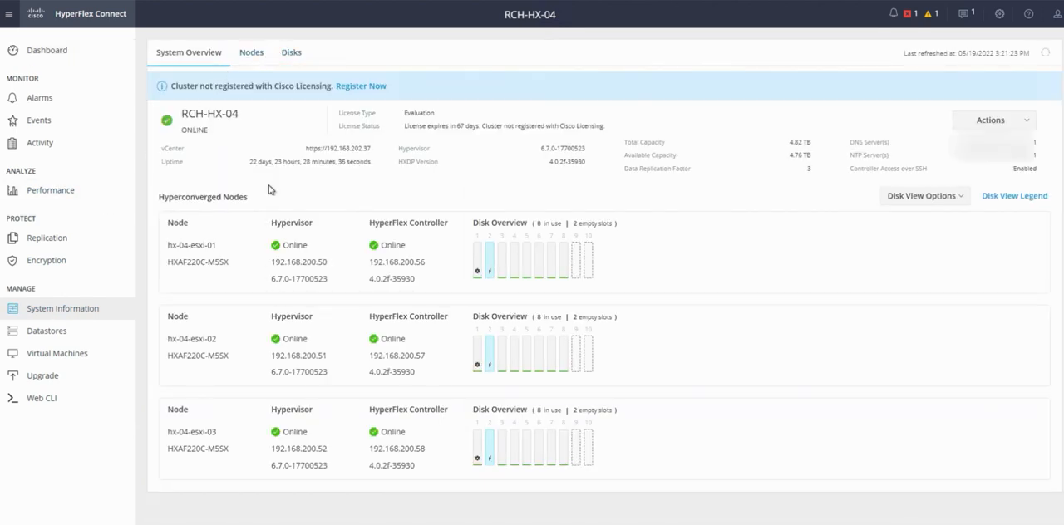
{"action": "left_click", "coordinate": [251, 55]}
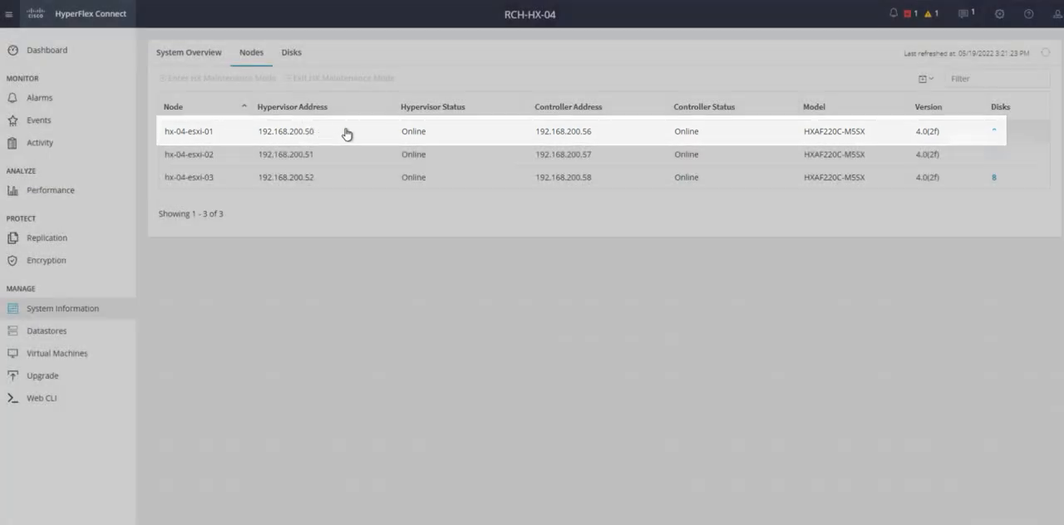
{"action": "left_click", "coordinate": [342, 134]}
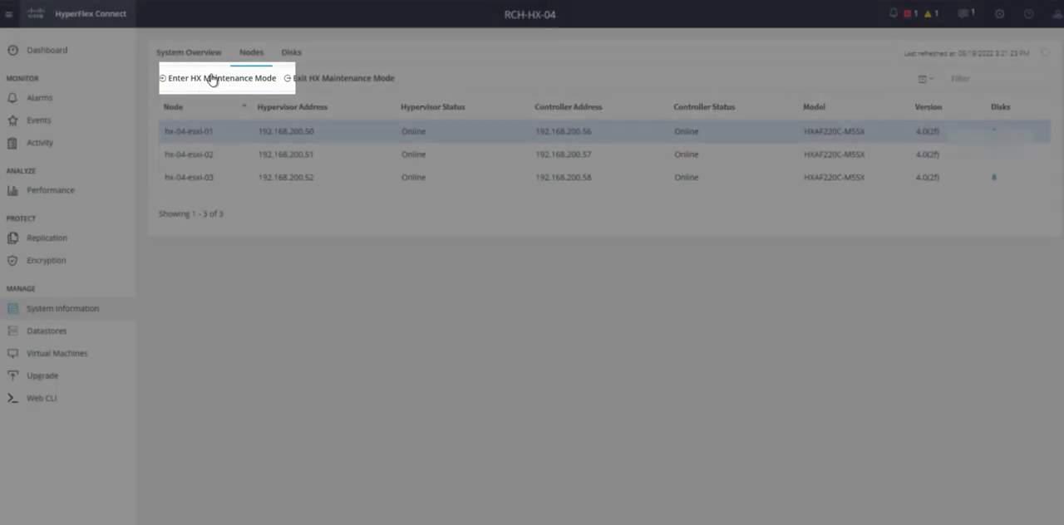
{"action": "left_click", "coordinate": [212, 78]}
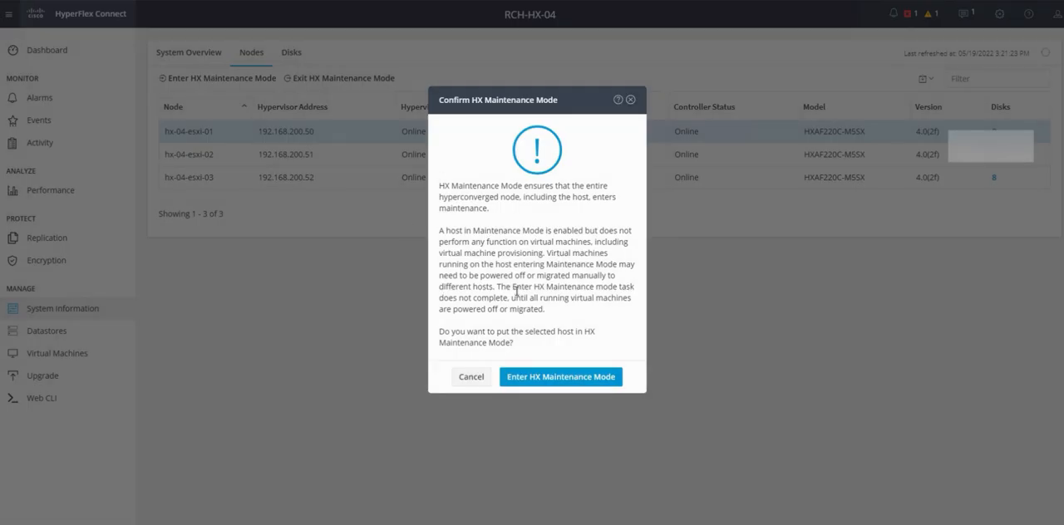
{"action": "left_click", "coordinate": [534, 380]}
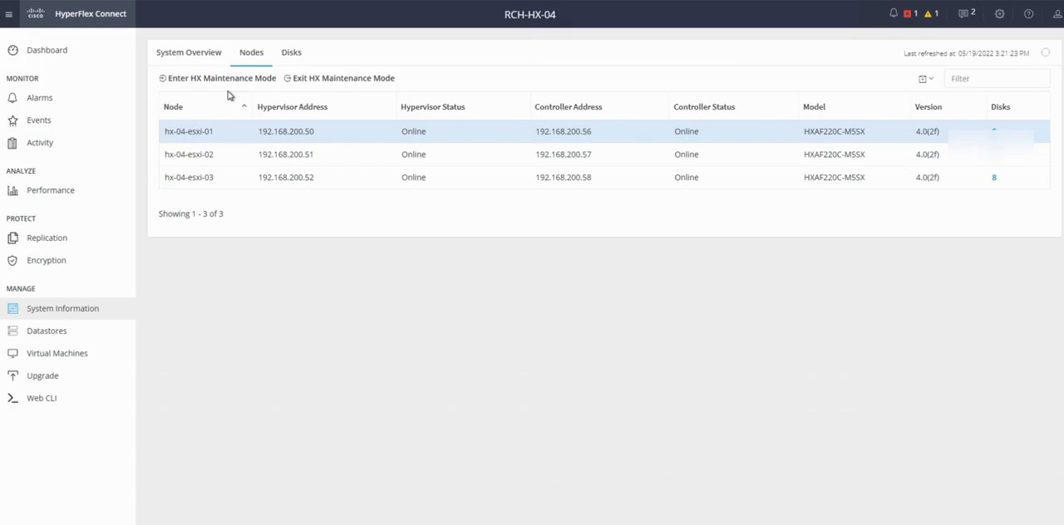
Step: Refresh the Recovery and Maintenance jobs until entering maintenance mode shows Success
{"action": "left_click", "coordinate": [51, 143]}
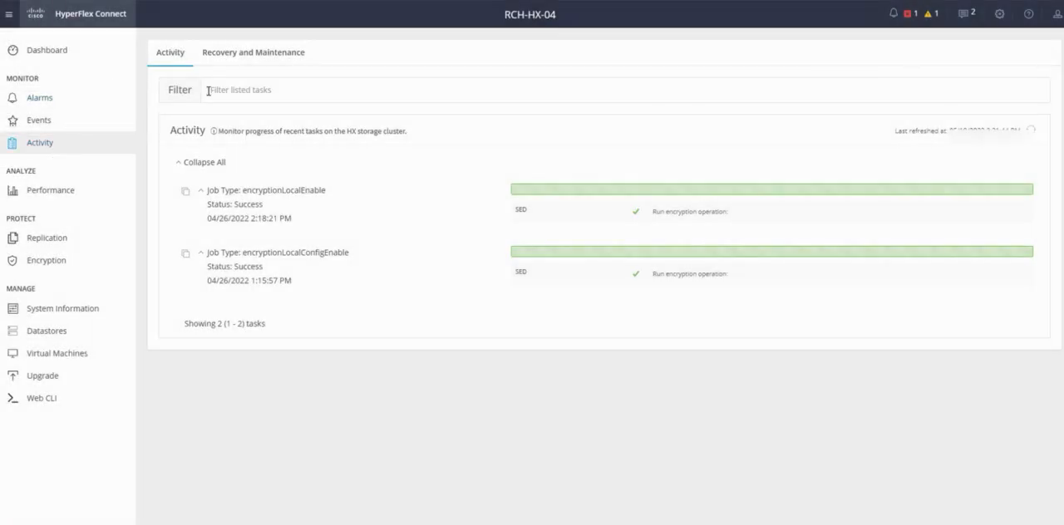
{"action": "left_click", "coordinate": [249, 52]}
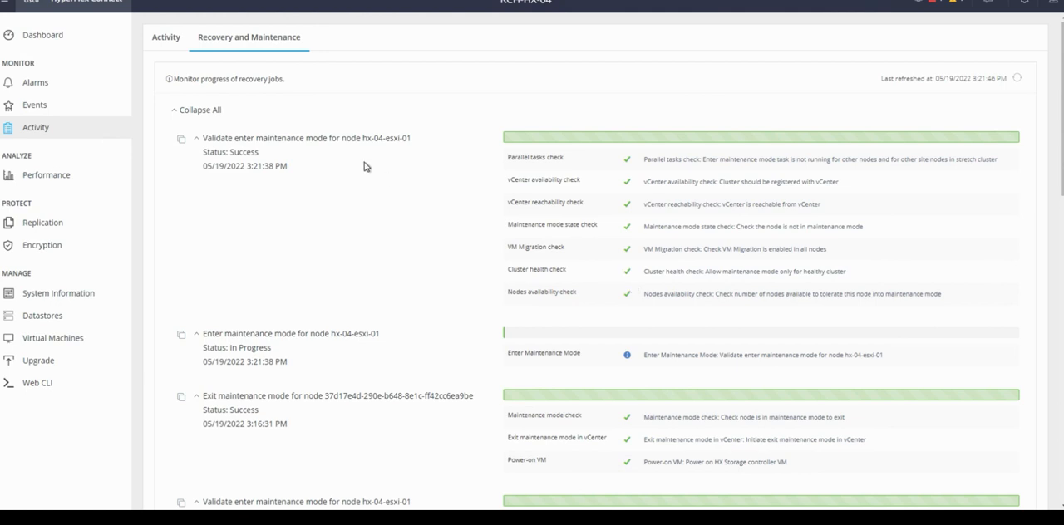
{"action": "left_click", "coordinate": [1022, 86]}
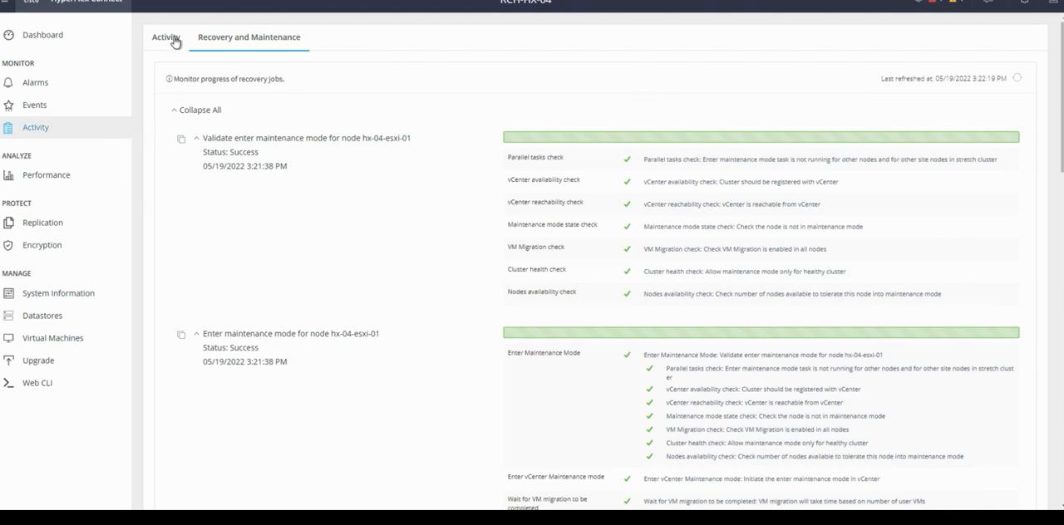
{"action": "left_click", "coordinate": [526, 3]}
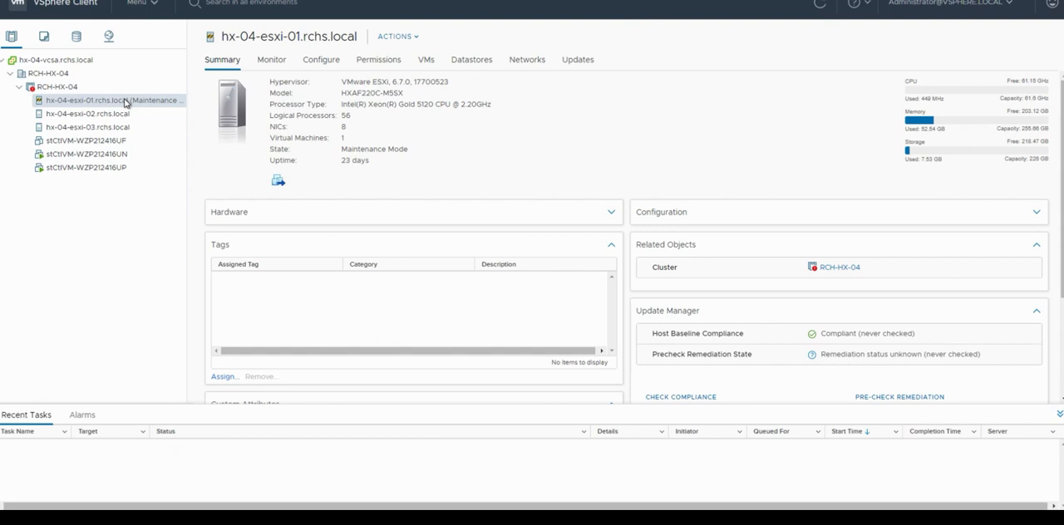
{"action": "left_click", "coordinate": [426, 59]}
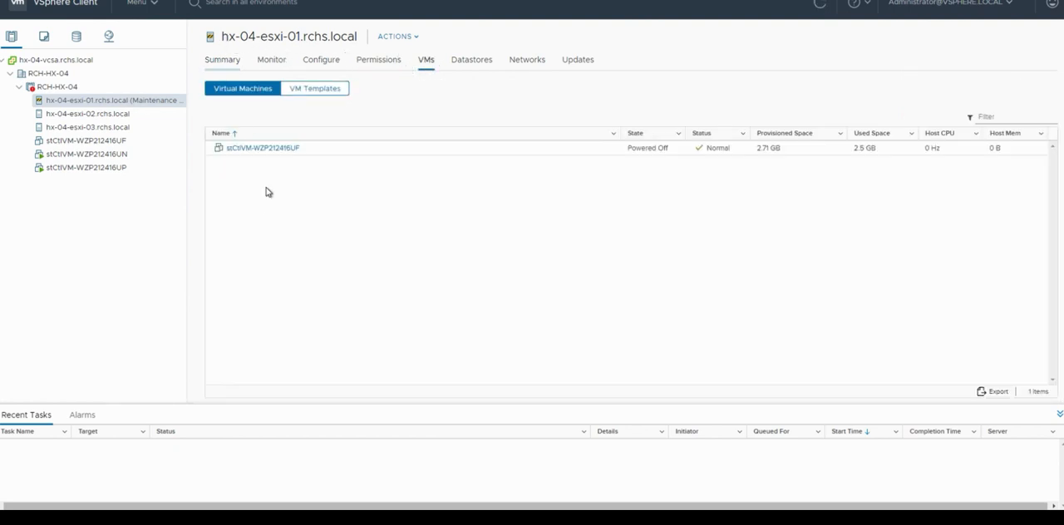
{"action": "left_click", "coordinate": [313, 153]}
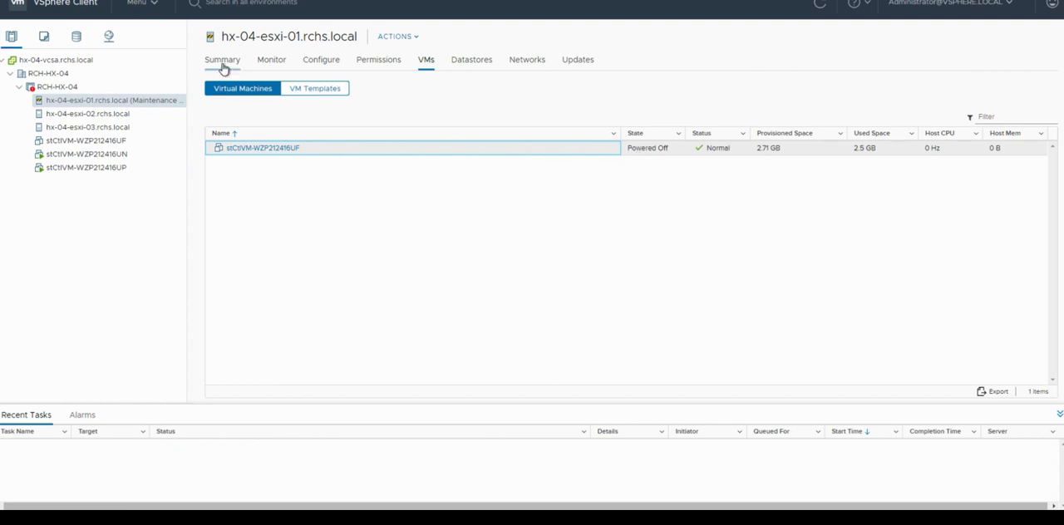
{"action": "left_click", "coordinate": [222, 59]}
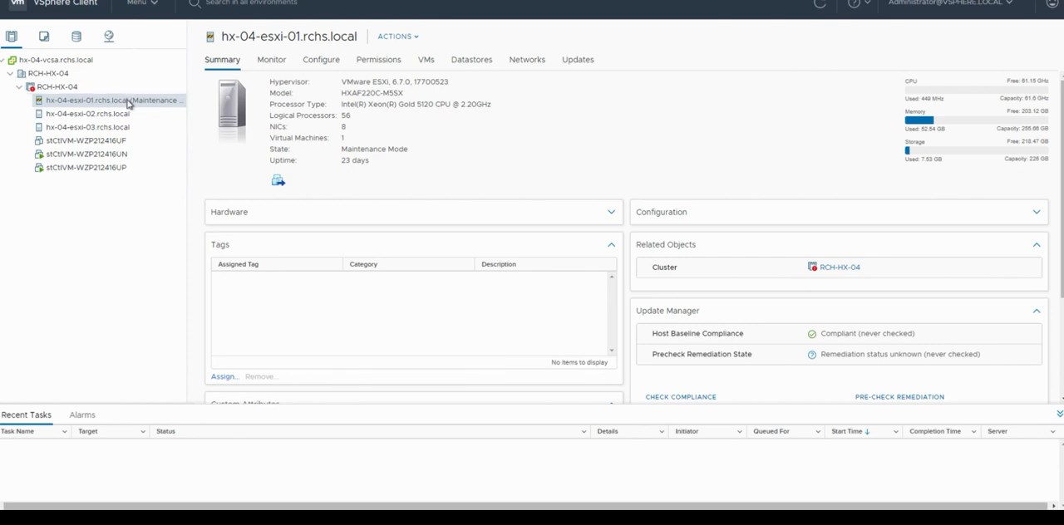
Step: Shut down host hx-04-esxi-01 via Power > Shut Down with reason 'Node Maintenance'
{"action": "right_click", "coordinate": [100, 100]}
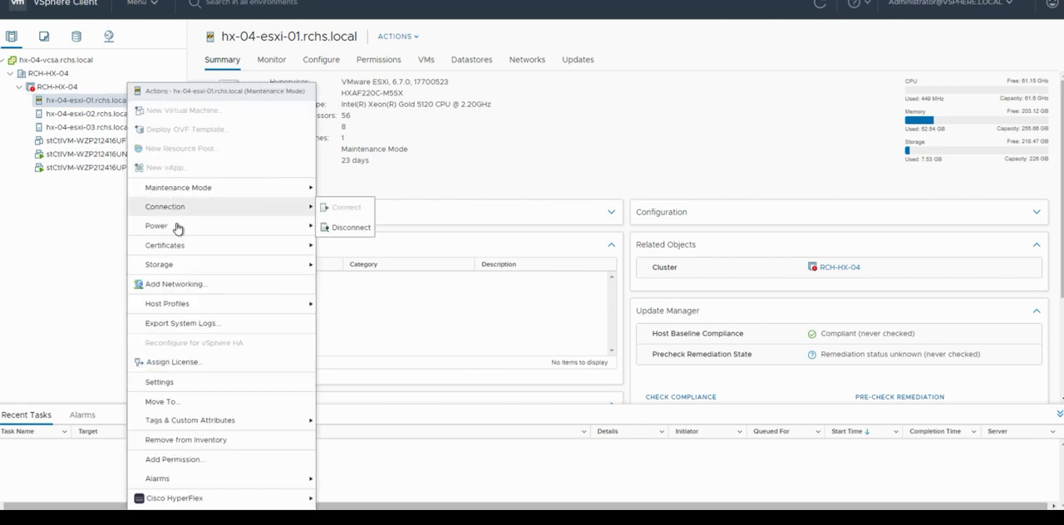
{"action": "mouse_move", "coordinate": [156, 226]}
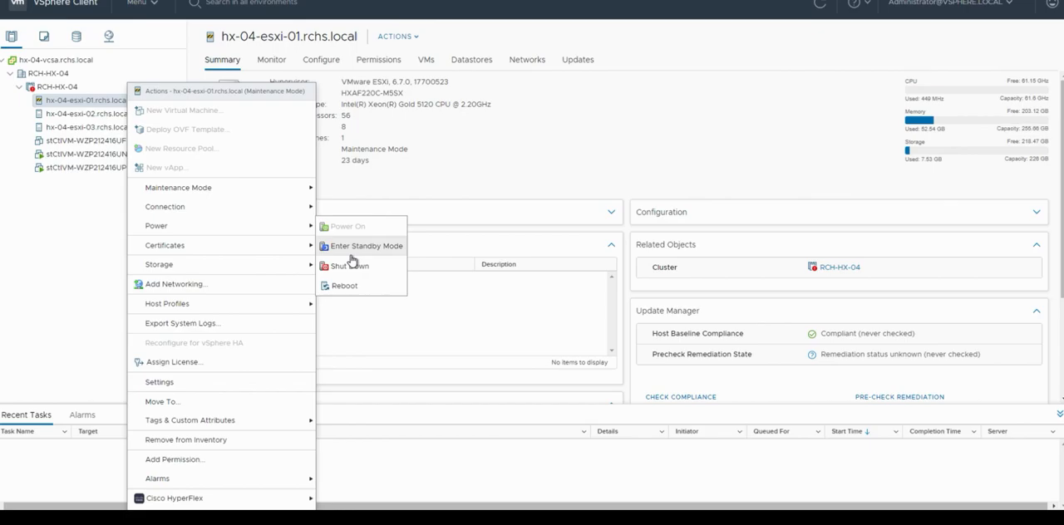
{"action": "left_click", "coordinate": [353, 267]}
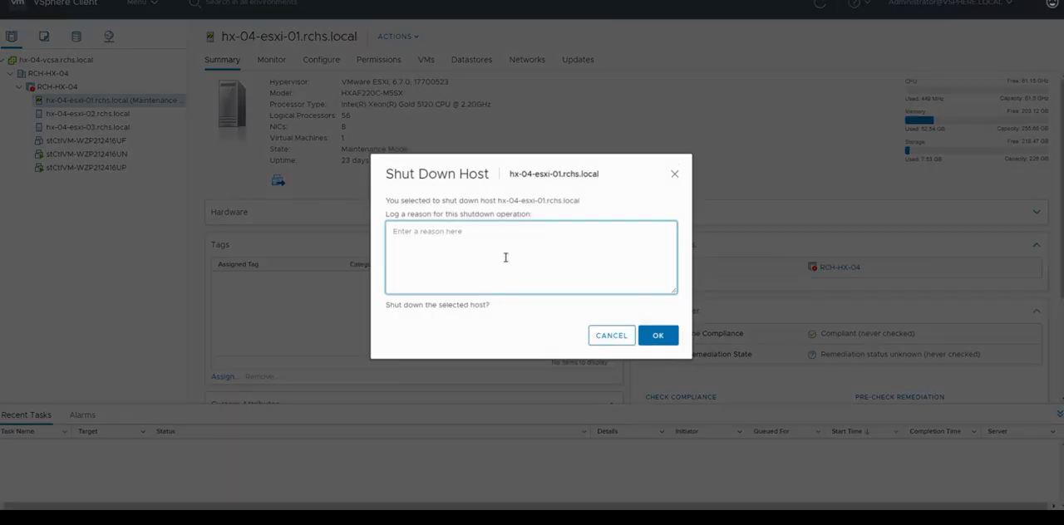
{"action": "type", "text": "Node Maintenance"}
{"action": "left_click", "coordinate": [657, 335]}
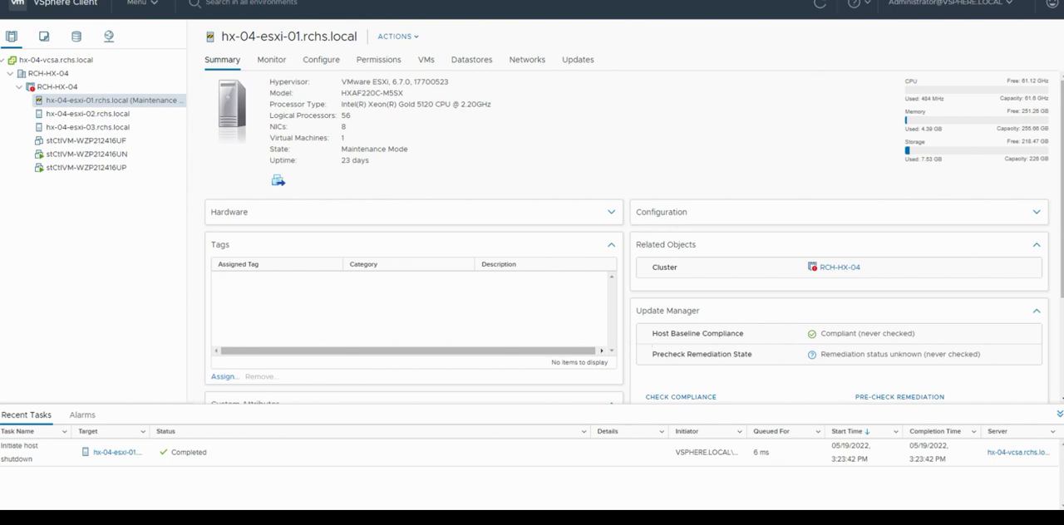
Step: Switch to UCS Manager and point out Server 4's Overall Status of Power Off
{"action": "left_click", "coordinate": [821, 5]}
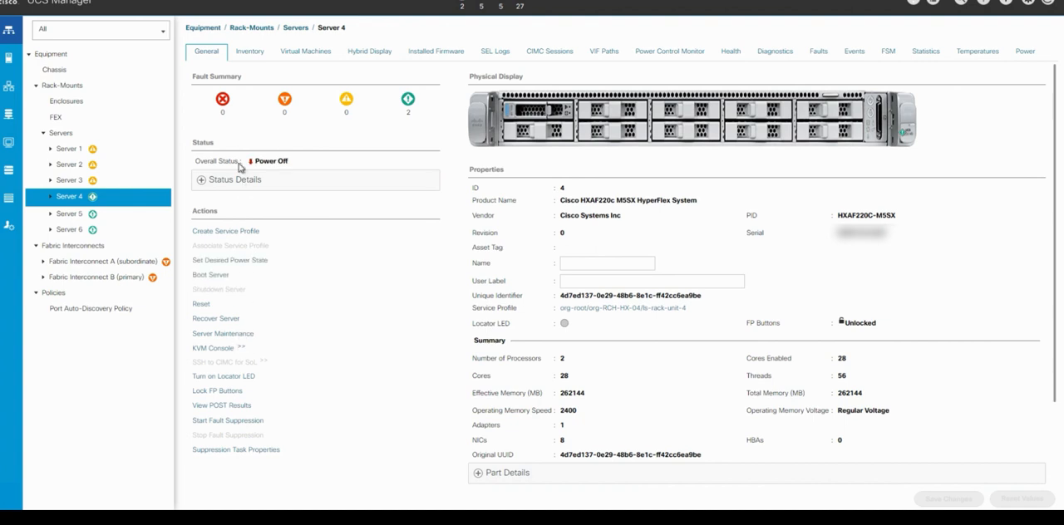
{"action": "left_click_drag", "start_coordinate": [249, 162], "coordinate": [290, 161]}
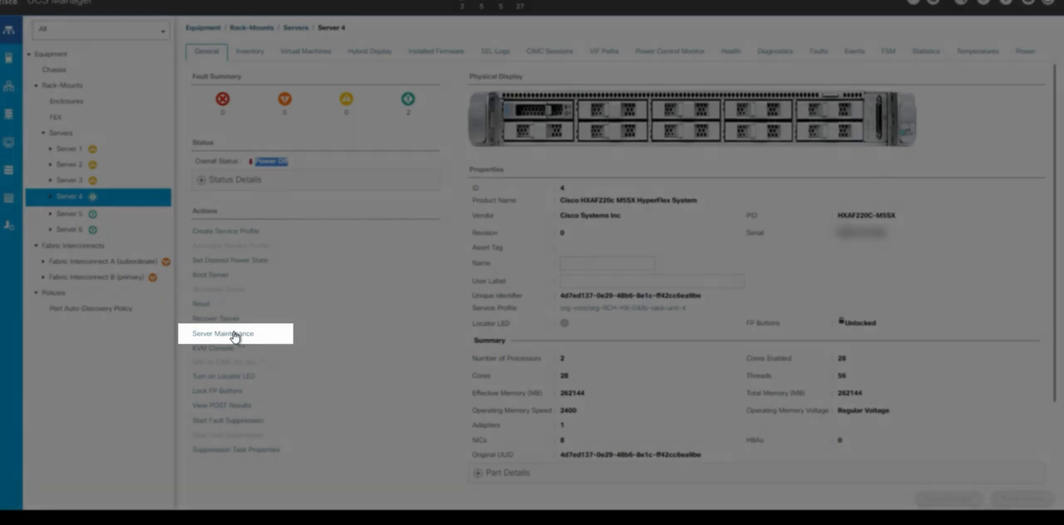
Step: Run the Decommission maintenance task on Server 4 and acknowledge the warning and success message
{"action": "left_click", "coordinate": [235, 335]}
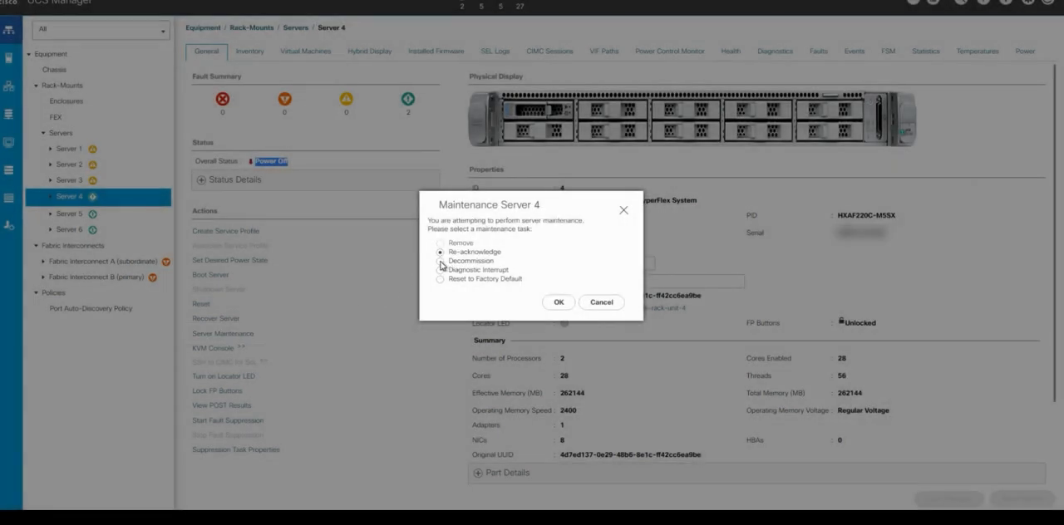
{"action": "left_click", "coordinate": [559, 303]}
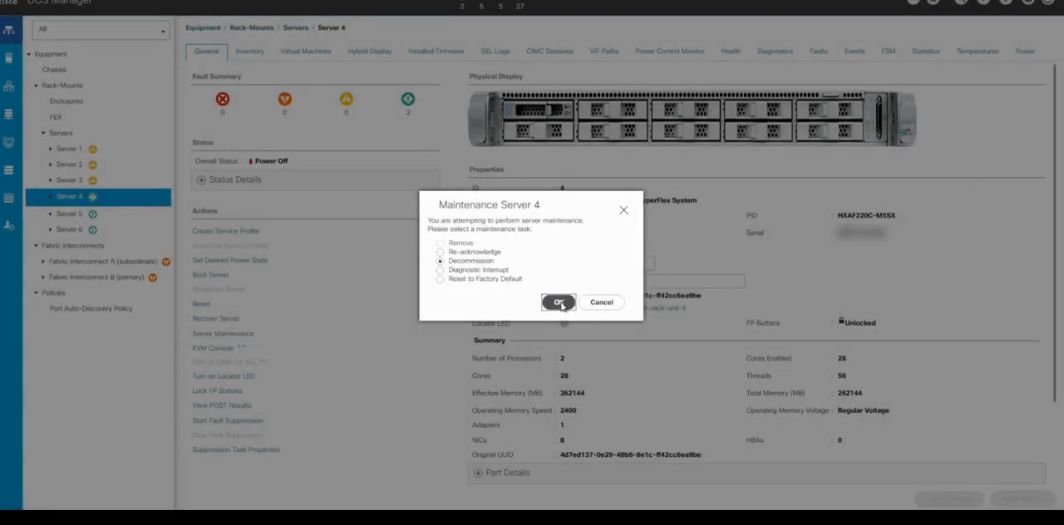
{"action": "left_click", "coordinate": [553, 284]}
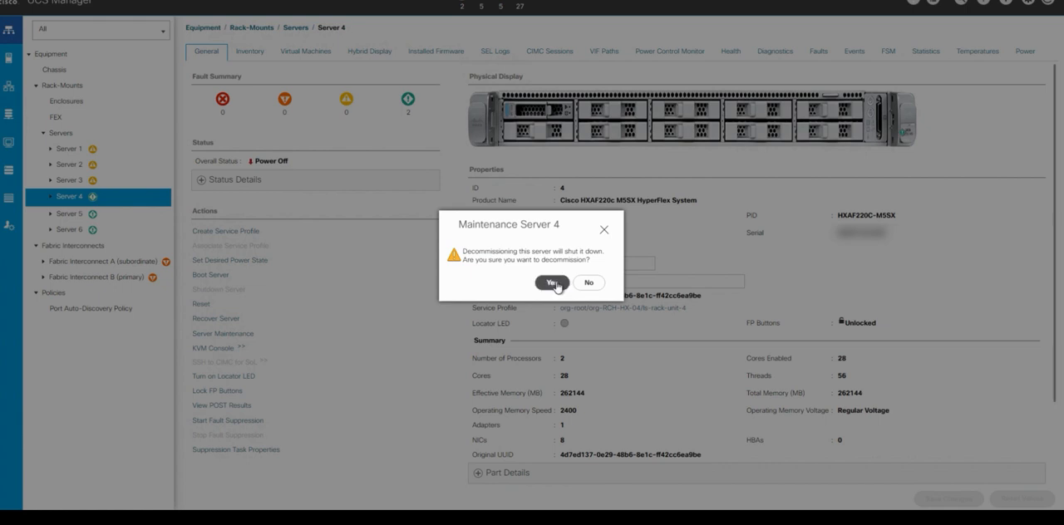
{"action": "left_click", "coordinate": [590, 283]}
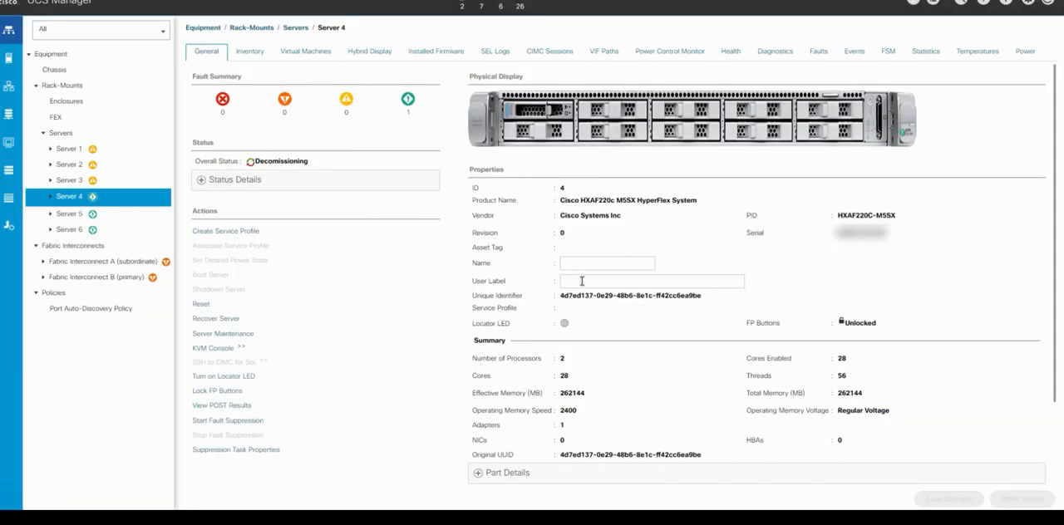
Step: Watch the decommission progress on the FSM tab, then view the Decommissioned server list
{"action": "left_click", "coordinate": [888, 51]}
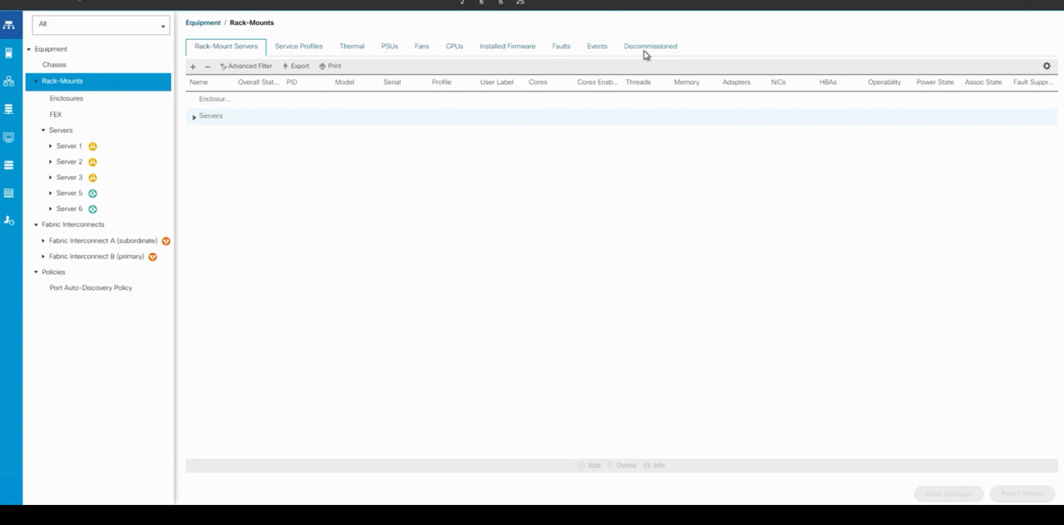
{"action": "left_click", "coordinate": [645, 50]}
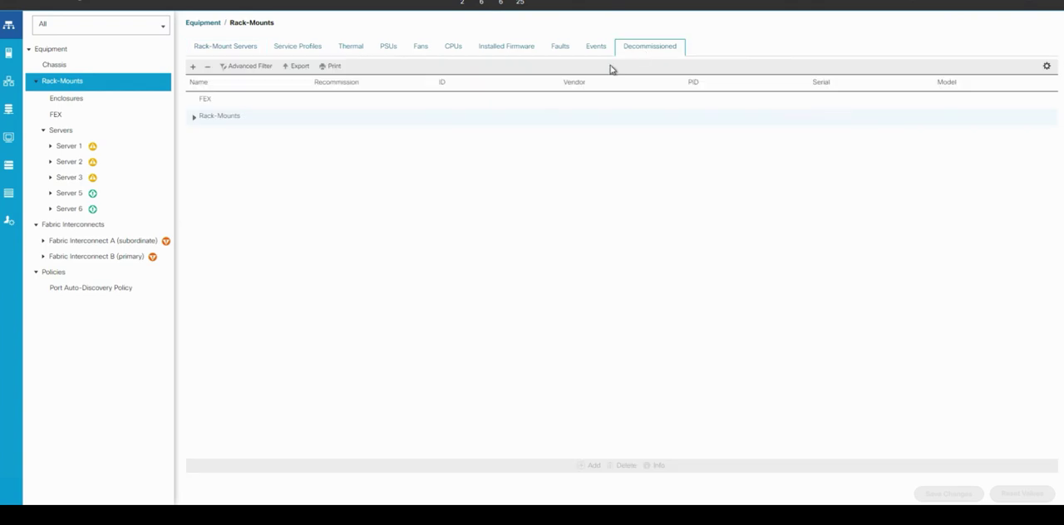
Step: Tick Recommission for the decommissioned HyperFlex rack-mount server and save the change
{"action": "left_click", "coordinate": [193, 120]}
{"action": "left_click", "coordinate": [241, 133]}
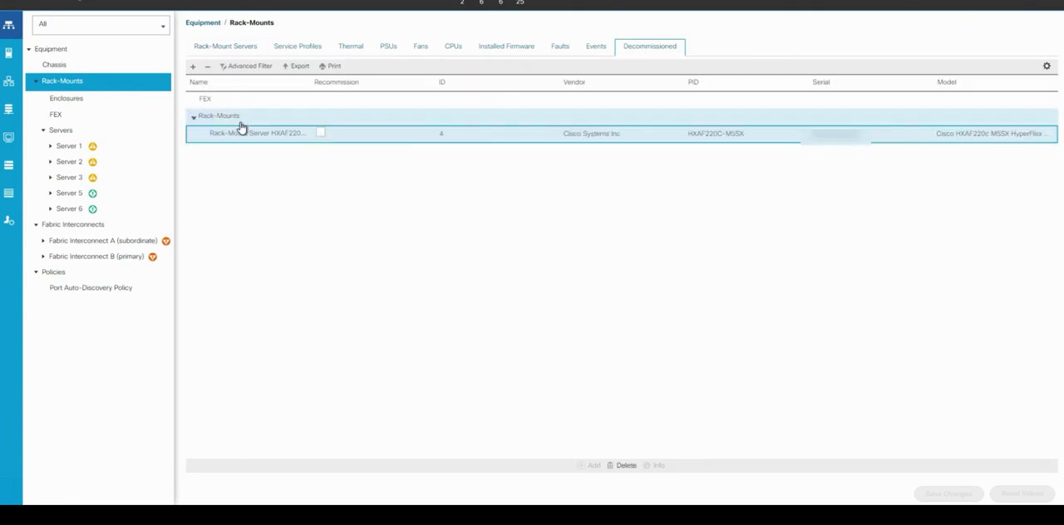
{"action": "left_click", "coordinate": [319, 136]}
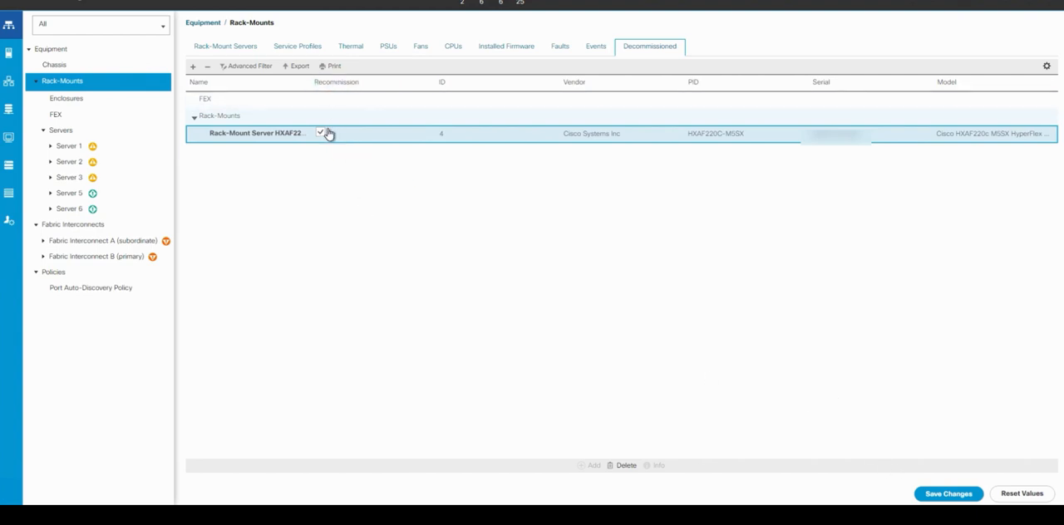
{"action": "left_click", "coordinate": [948, 494]}
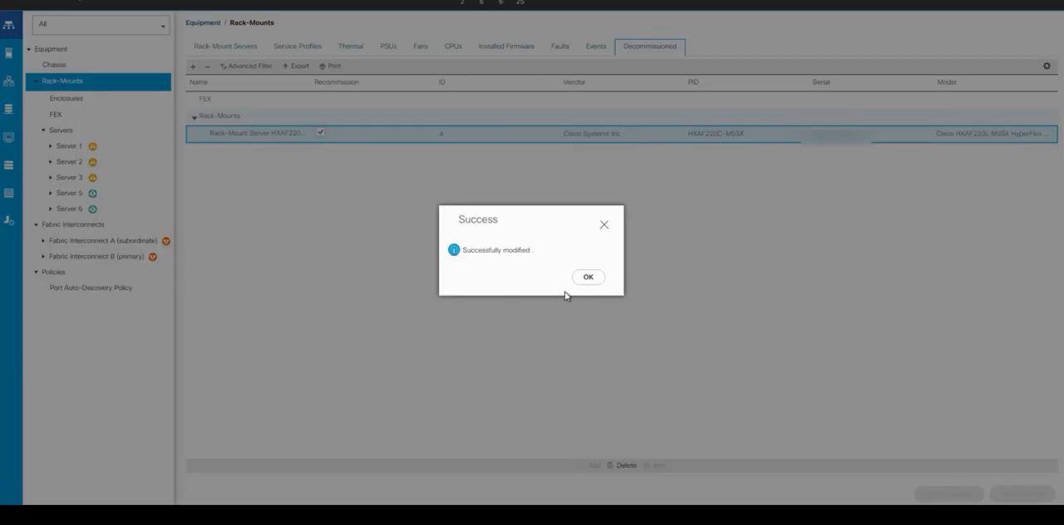
{"action": "left_click", "coordinate": [588, 277]}
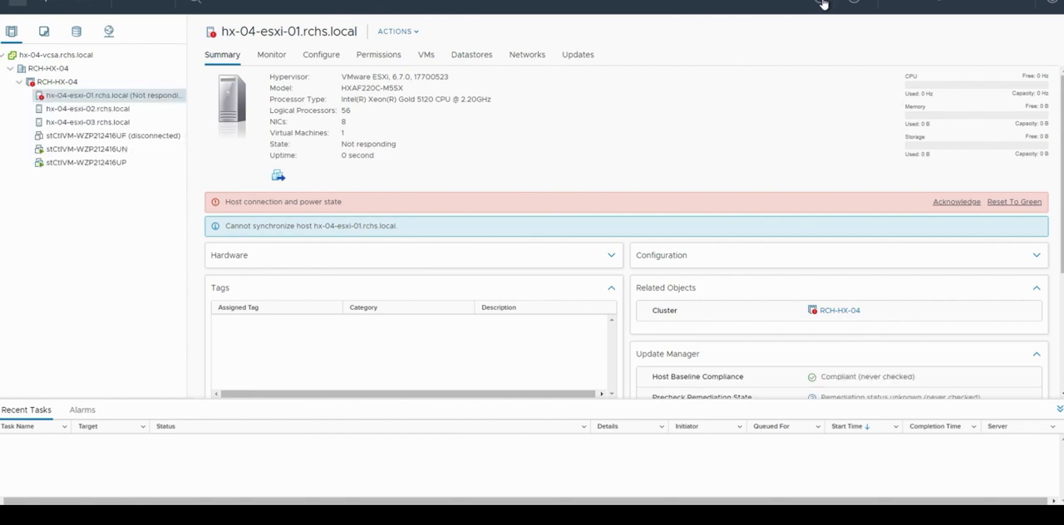
Step: Refresh host hx-04-esxi-01 so it reports connected in Maintenance Mode
{"action": "left_click", "coordinate": [814, 4]}
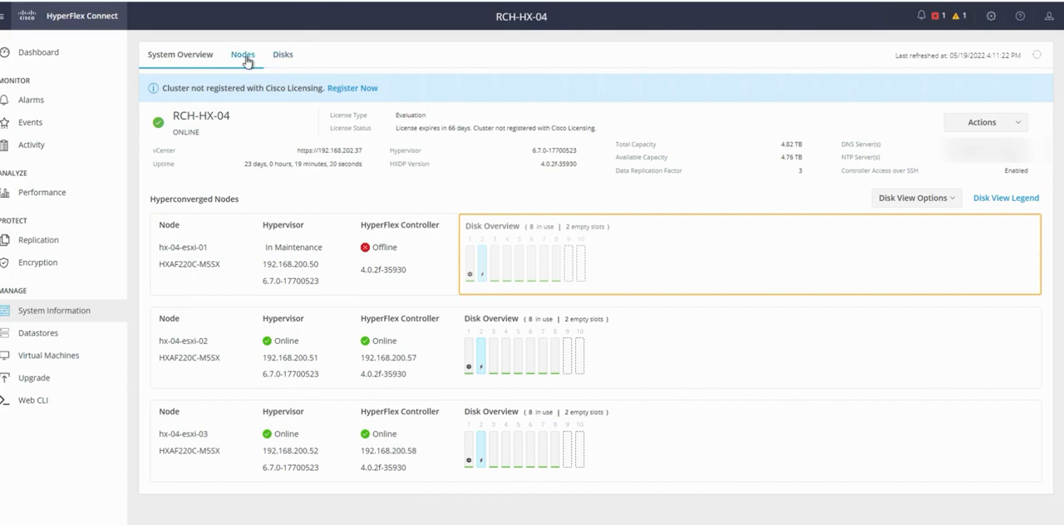
Step: Select hx-04-esxi-01 on the Nodes tab and request Exit HX Maintenance Mode
{"action": "left_click", "coordinate": [246, 56]}
{"action": "left_click", "coordinate": [274, 135]}
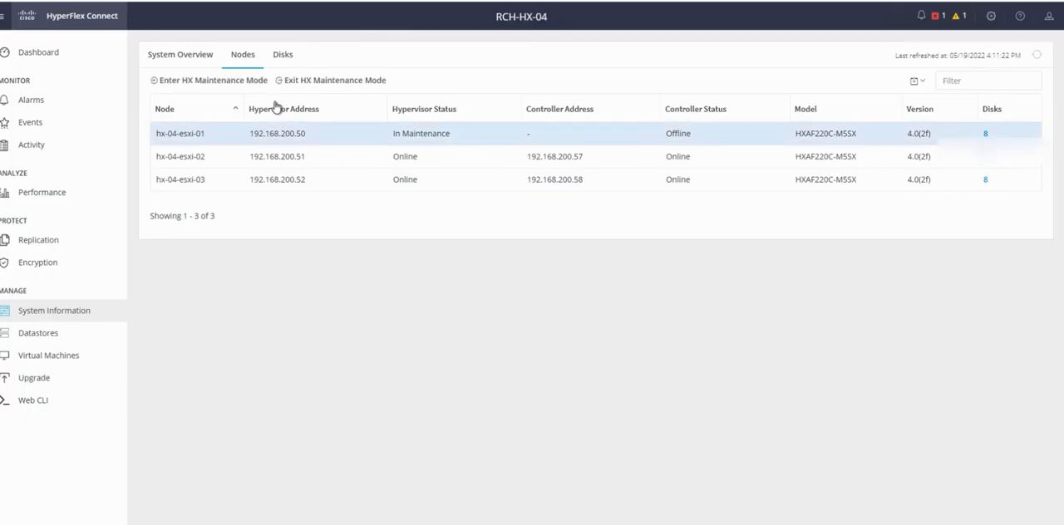
{"action": "left_click", "coordinate": [312, 81]}
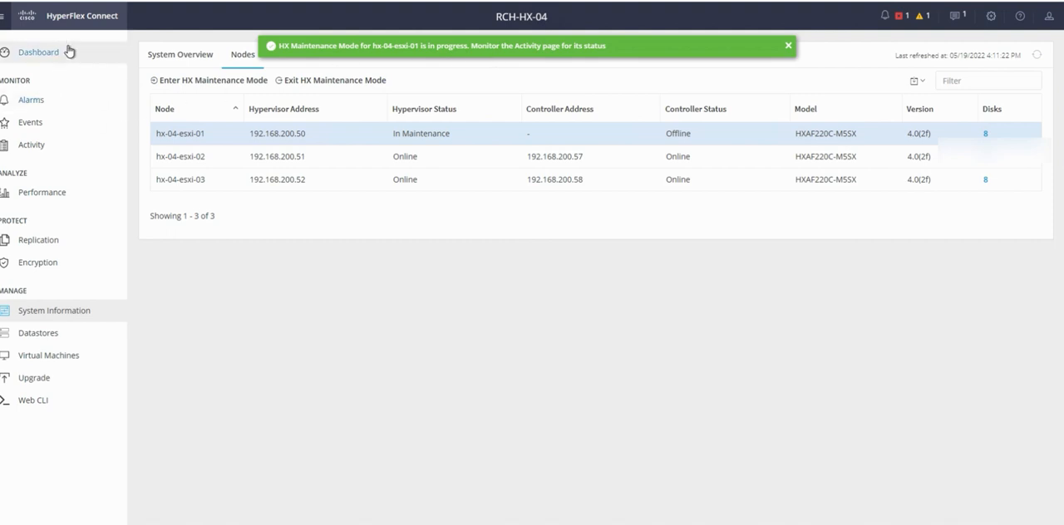
Step: Follow the exit-maintenance job under Recovery and Maintenance and check hx-04-esxi-01's VMs in vSphere
{"action": "left_click", "coordinate": [33, 144]}
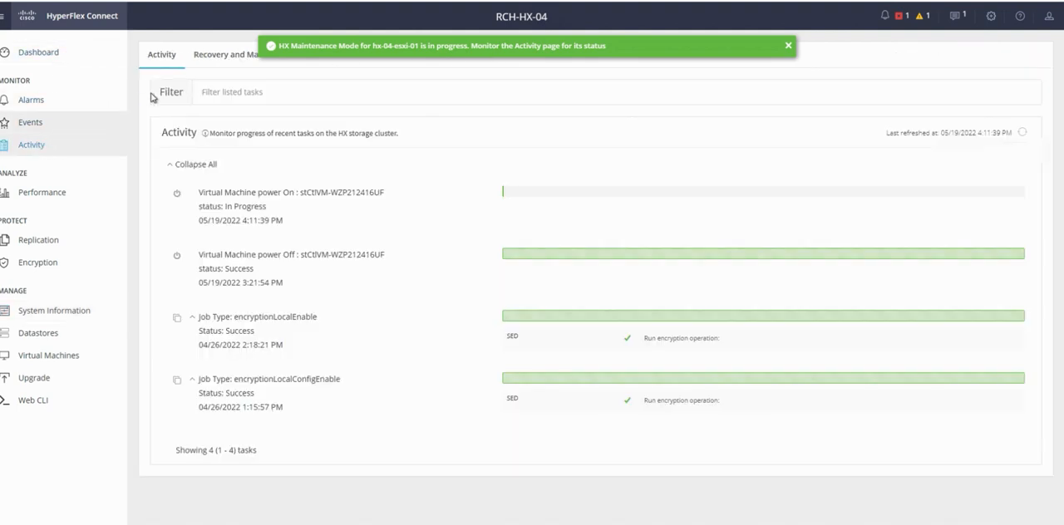
{"action": "left_click", "coordinate": [245, 59]}
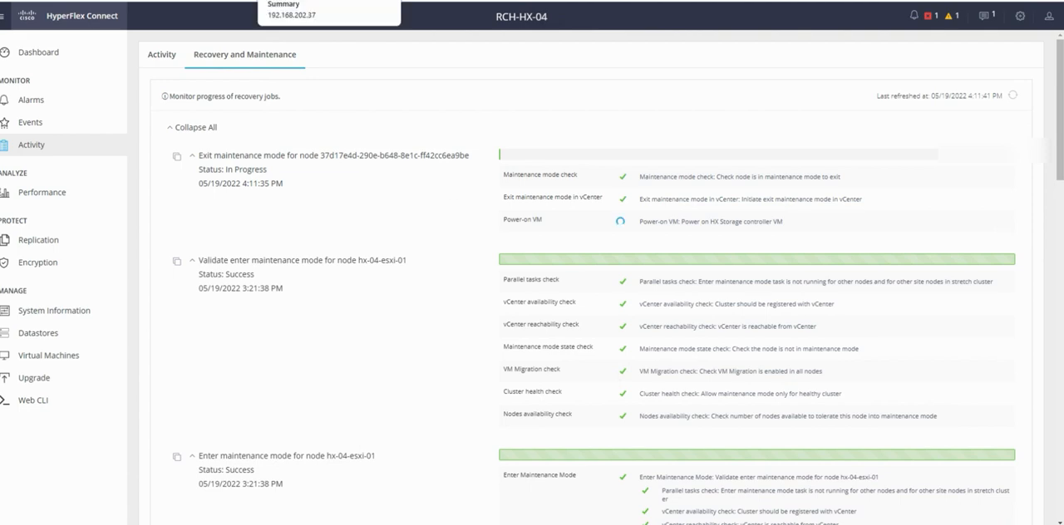
{"action": "left_click", "coordinate": [330, 1]}
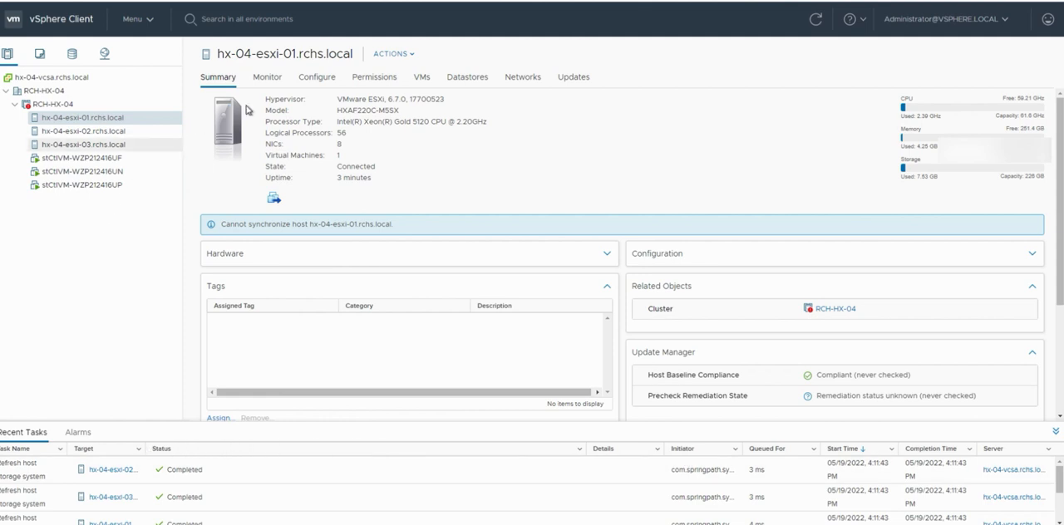
{"action": "left_click", "coordinate": [423, 78]}
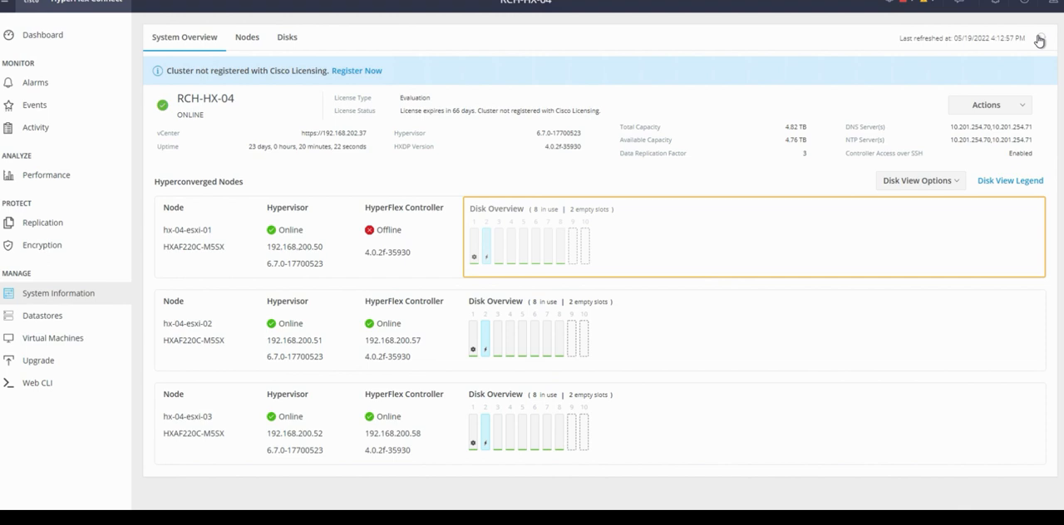
Step: Refresh the HyperFlex System Overview and bring the MobaXterm SSH session forward
{"action": "left_click", "coordinate": [1041, 41]}
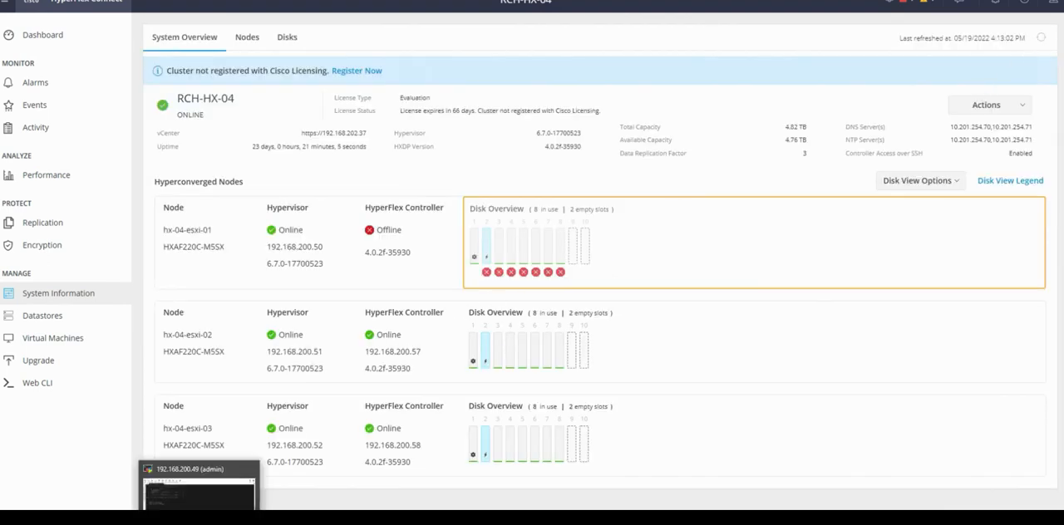
{"action": "left_click", "coordinate": [200, 490]}
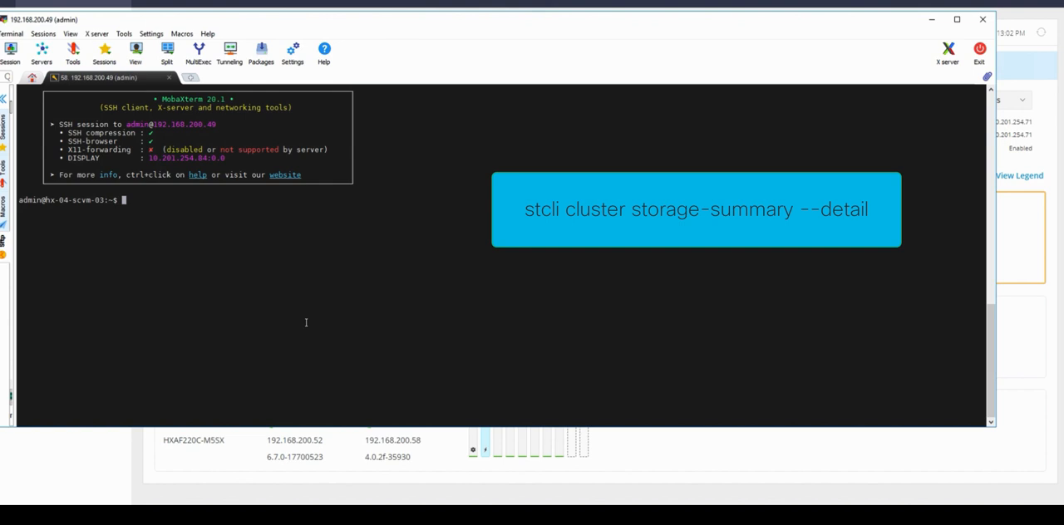
{"action": "type", "text": "stcli cluster"}
{"action": "type", "text": " in"}
{"action": "type", "text": "sto"}
{"action": "type", "text": "rage-summary "}
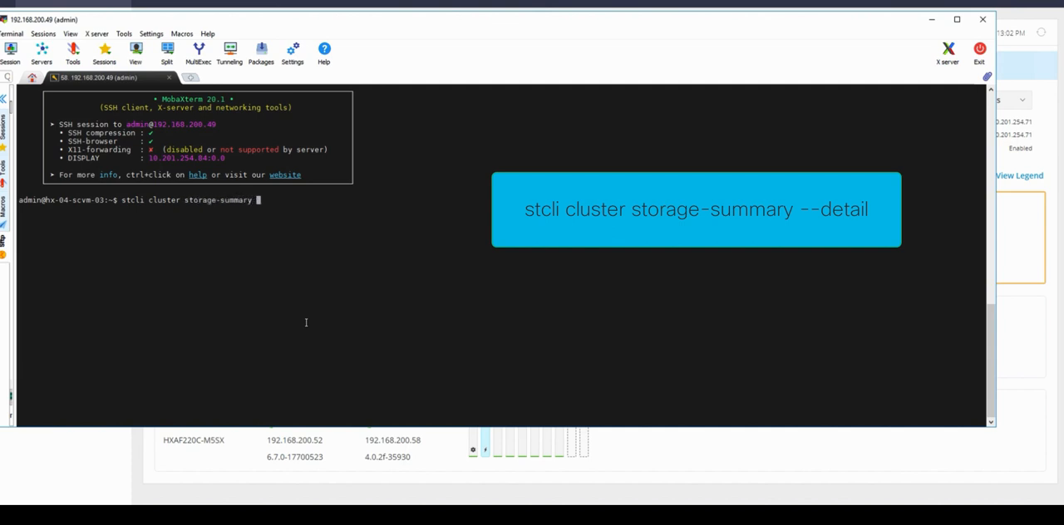
{"action": "type", "text": "detail"}
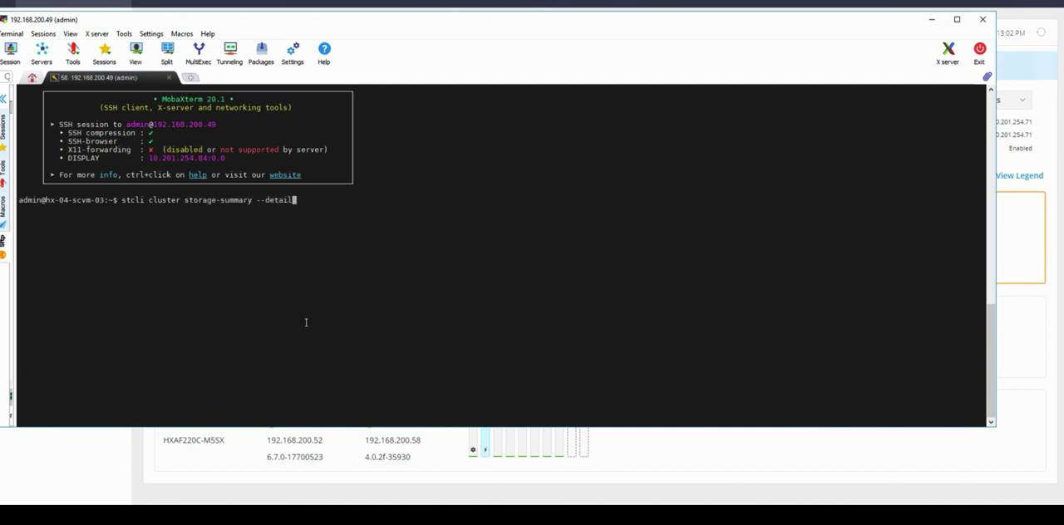
Step: Run stcli cluster storage-summary --detail and confirm the cluster is healthy, tolerating one node failure
{"action": "key", "text": "Return"}
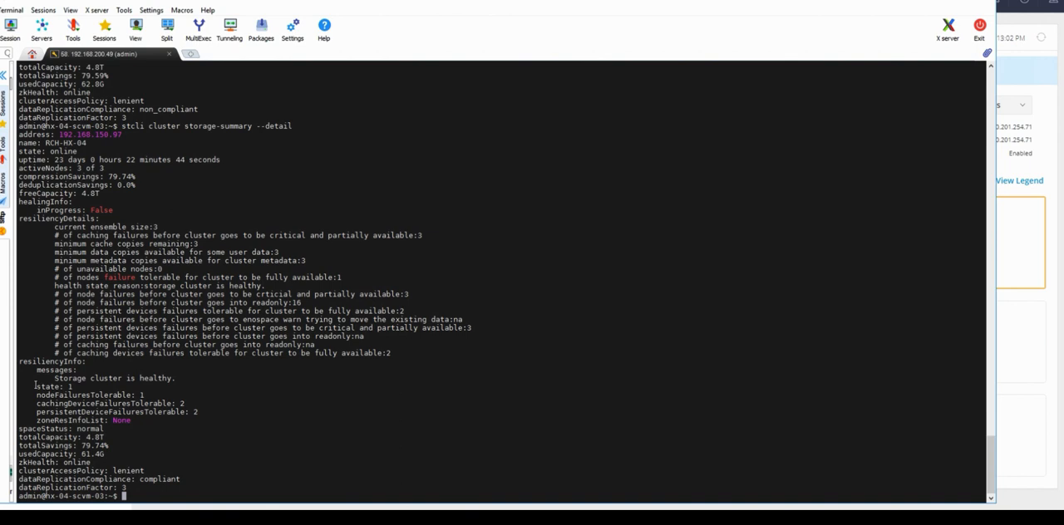
{"action": "left_click_drag", "start_coordinate": [52, 378], "coordinate": [179, 378]}
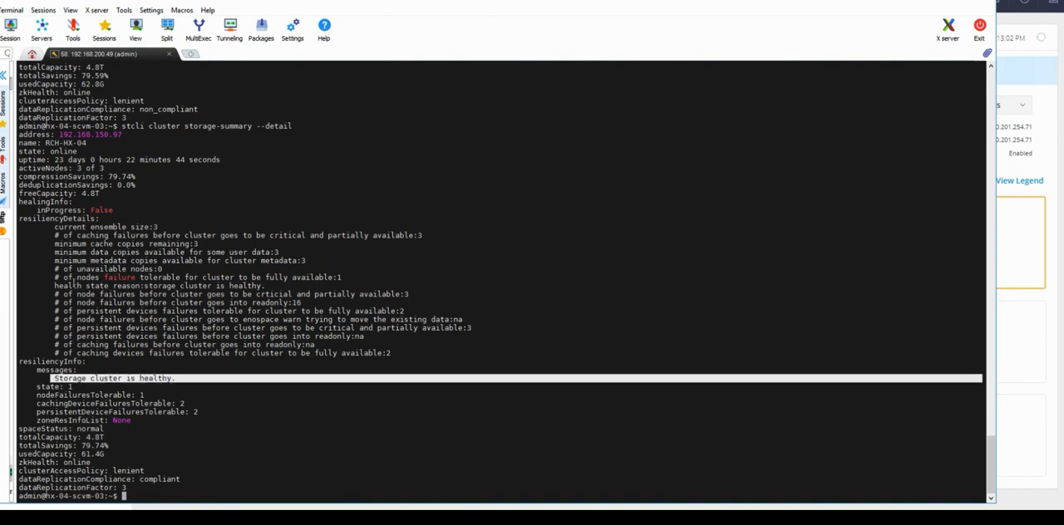
{"action": "left_click_drag", "start_coordinate": [65, 277], "coordinate": [345, 277]}
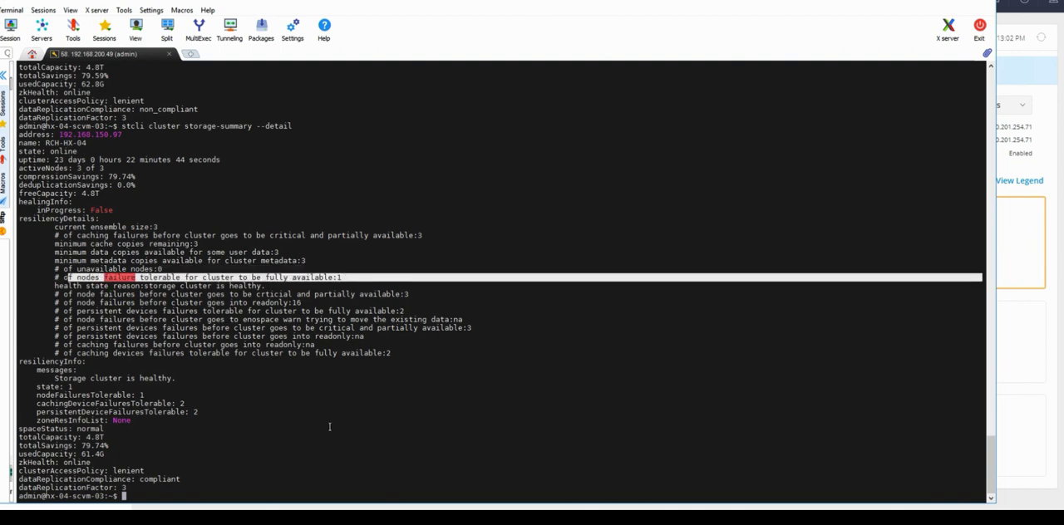
{"action": "left_click", "coordinate": [312, 462]}
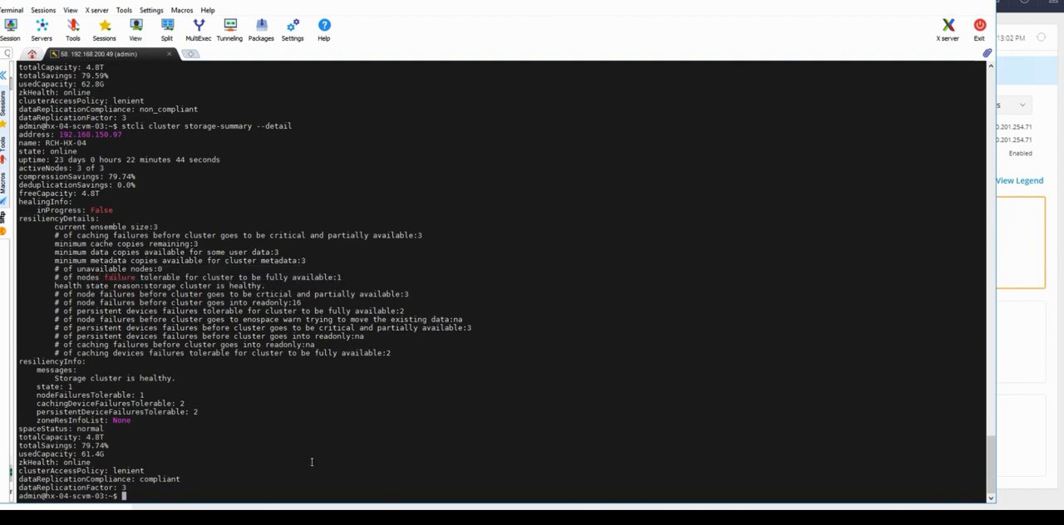
{"action": "key", "text": "alt+Tab"}
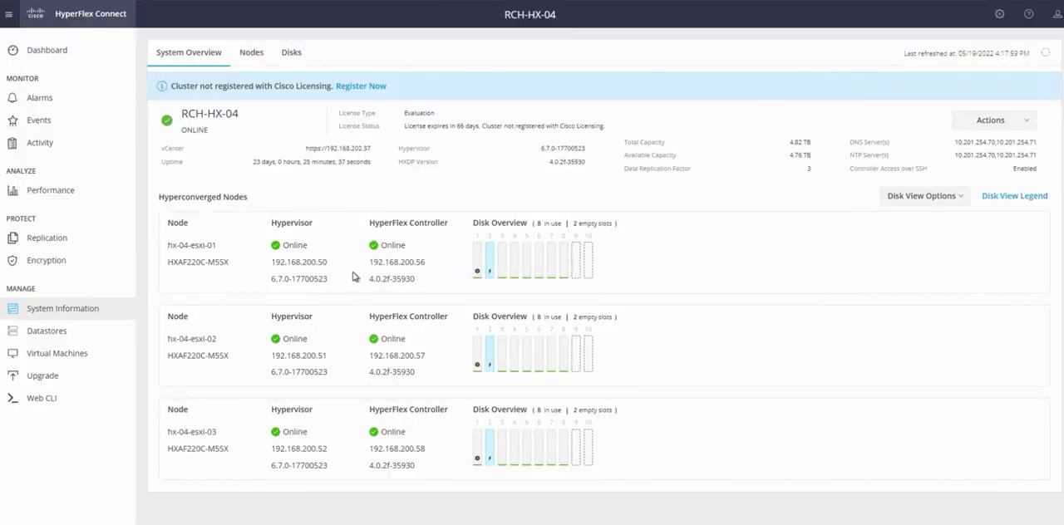
Step: Confirm all three nodes' hypervisors and controllers Online, then view the dashboard's Healthy resiliency status
{"action": "double_click", "coordinate": [307, 245]}
{"action": "double_click", "coordinate": [393, 245]}
{"action": "left_click", "coordinate": [251, 53]}
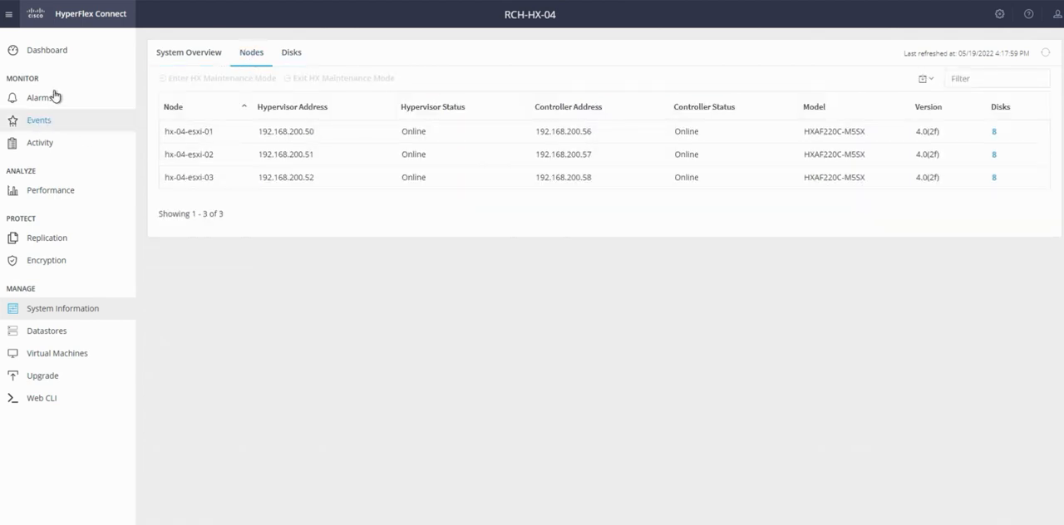
{"action": "left_click", "coordinate": [47, 50]}
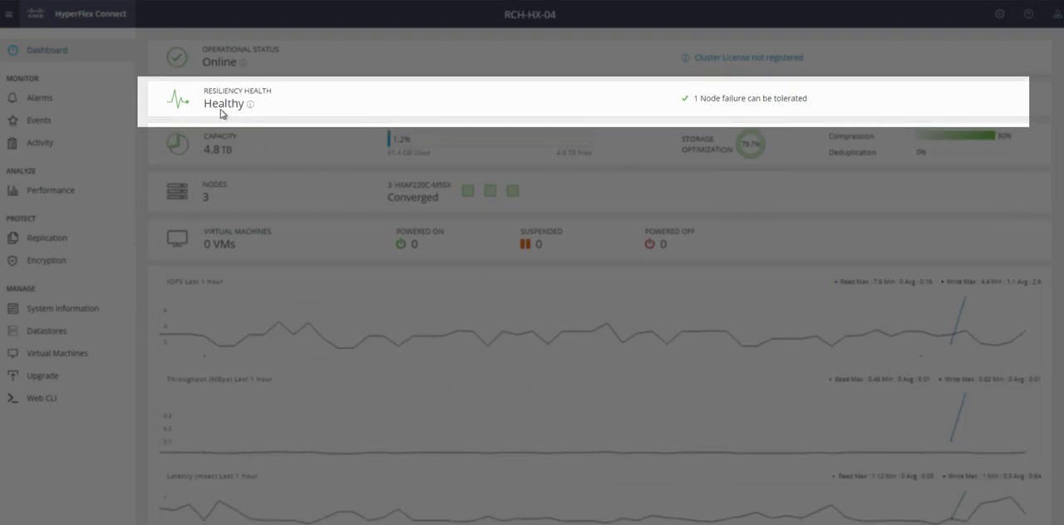